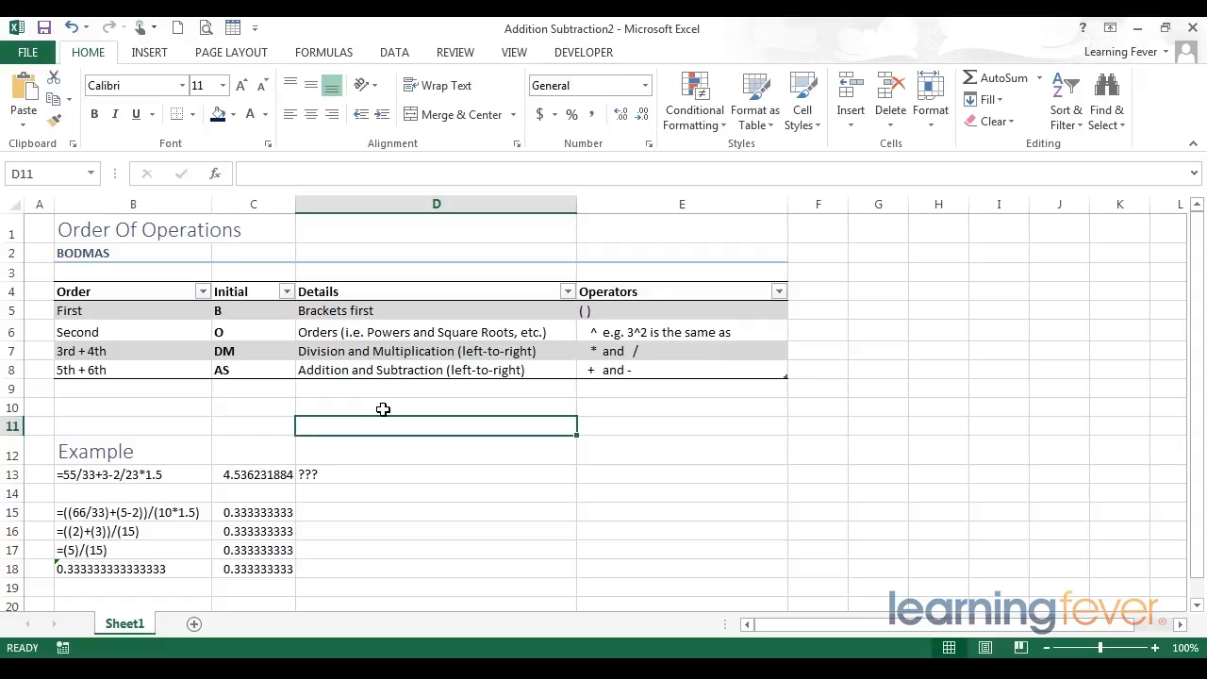
# Step: Examine the unbracketed example formula in B13 part by part, its note in D13, and the brackets operator in E5
pyautogui.click(148, 474)
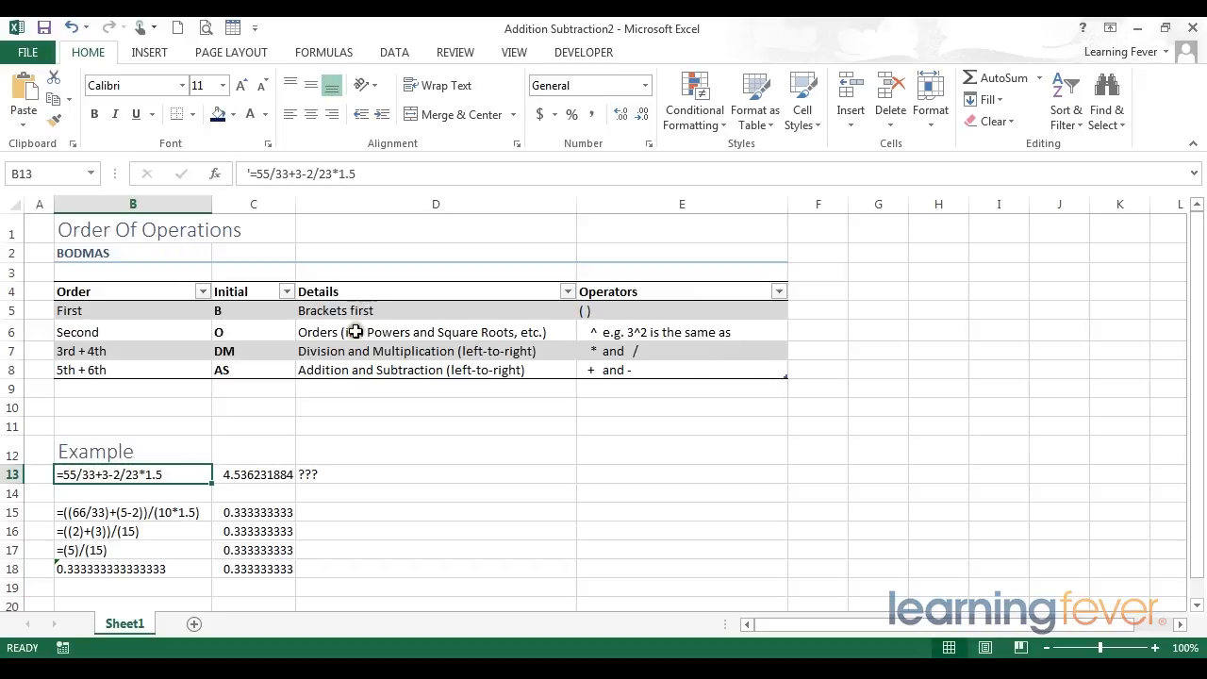
pyautogui.moveTo(380, 175); pyautogui.dragTo(248, 175)
pyautogui.click(431, 176)
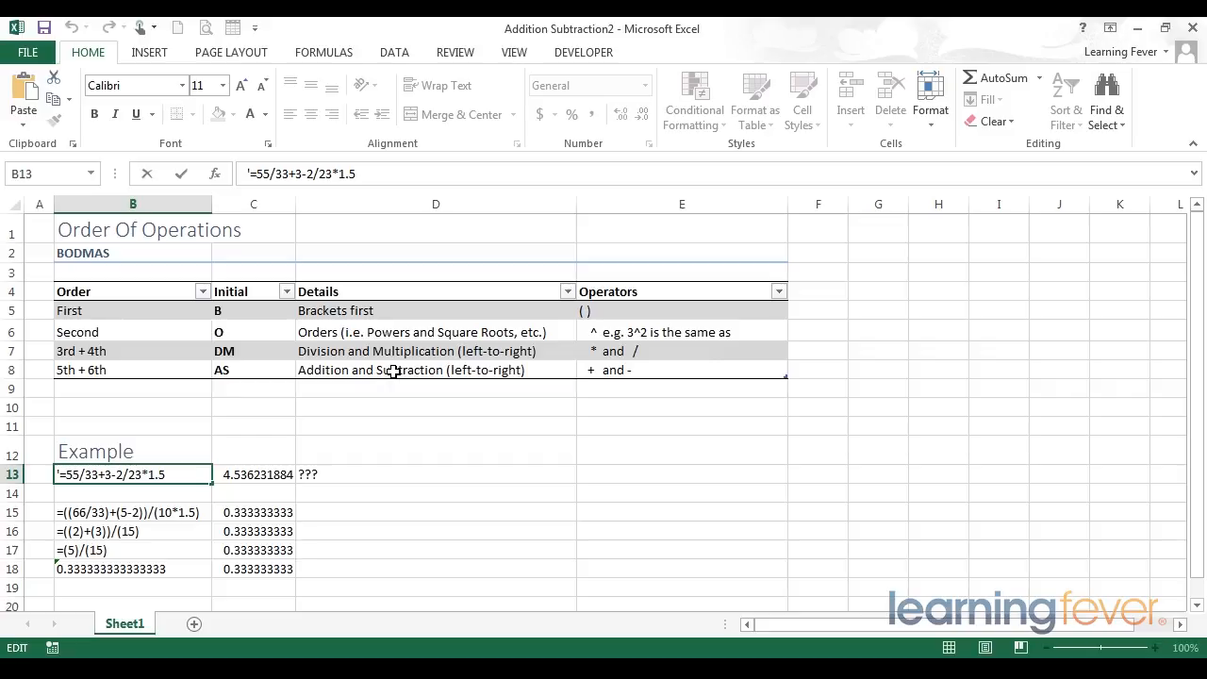
pyautogui.moveTo(256, 175); pyautogui.dragTo(304, 176)
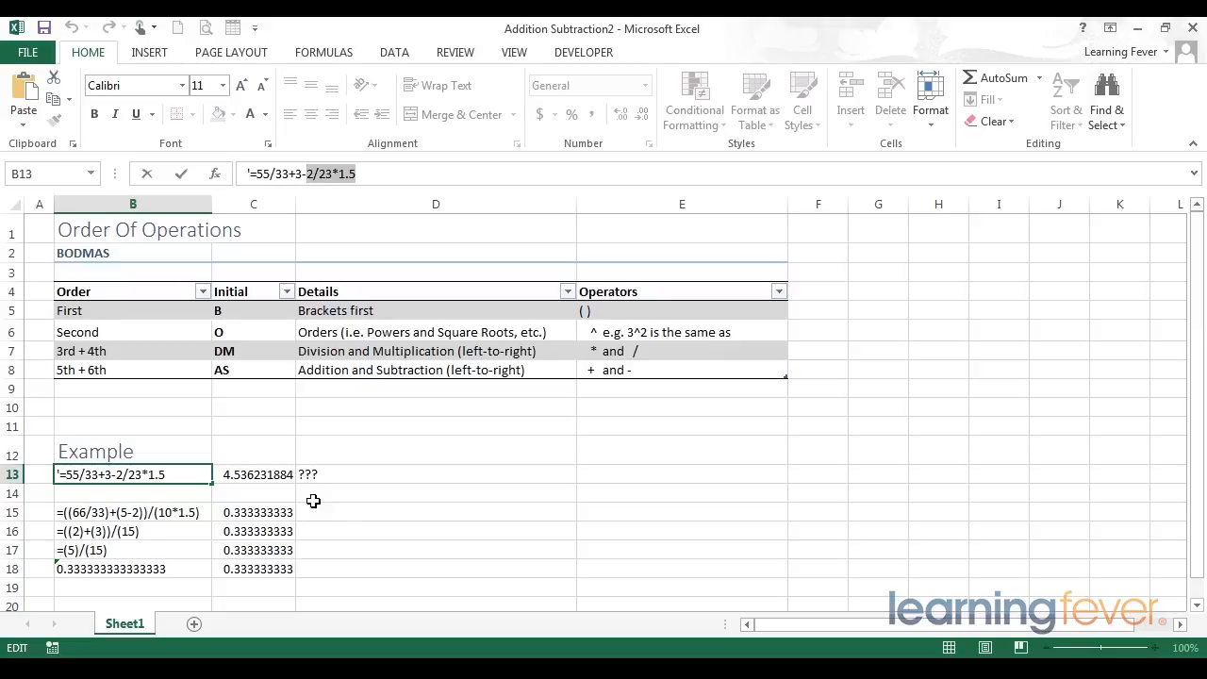
pyautogui.click(359, 472)
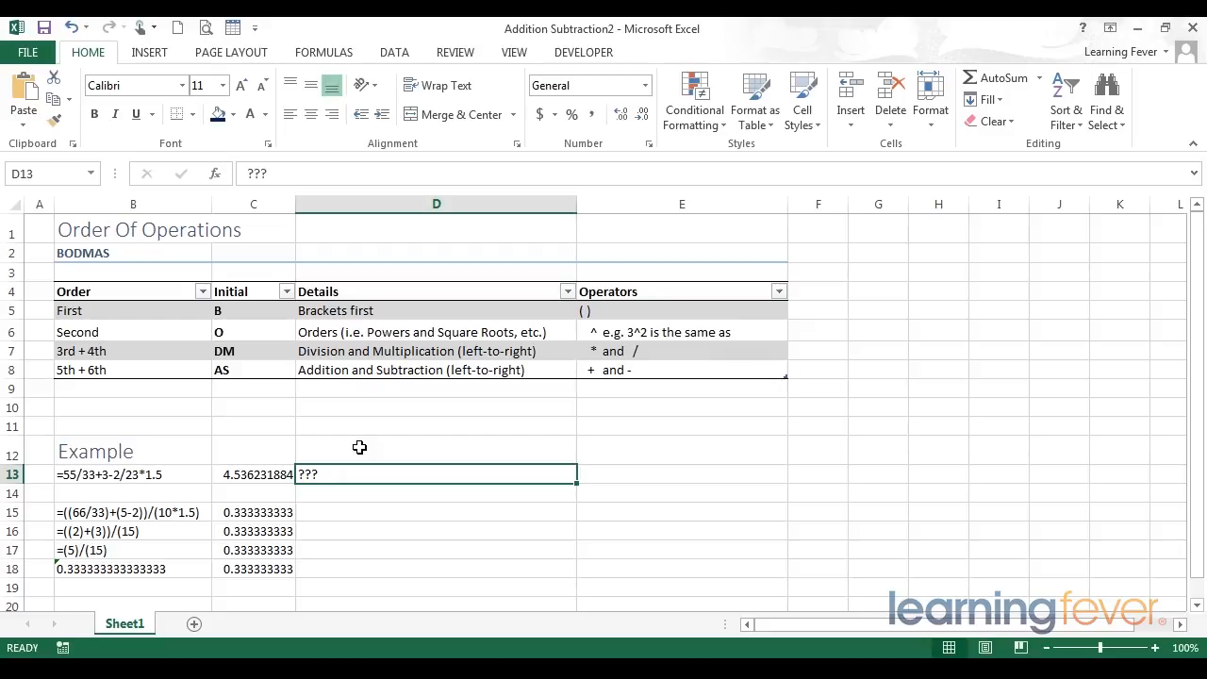
pyautogui.click(628, 309)
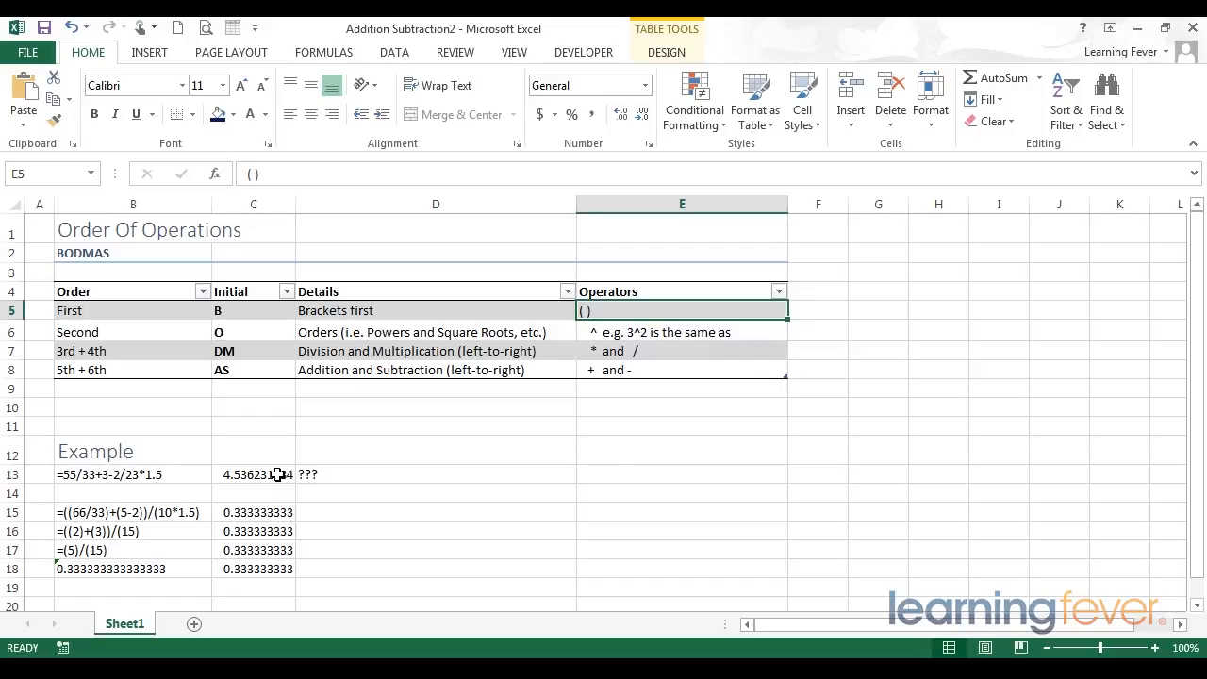
# Step: Examine the bracketed example in B15:B18 and inspect the formulas in C15, C16 and C17 in turn, leaving them unmodified
pyautogui.click(149, 512)
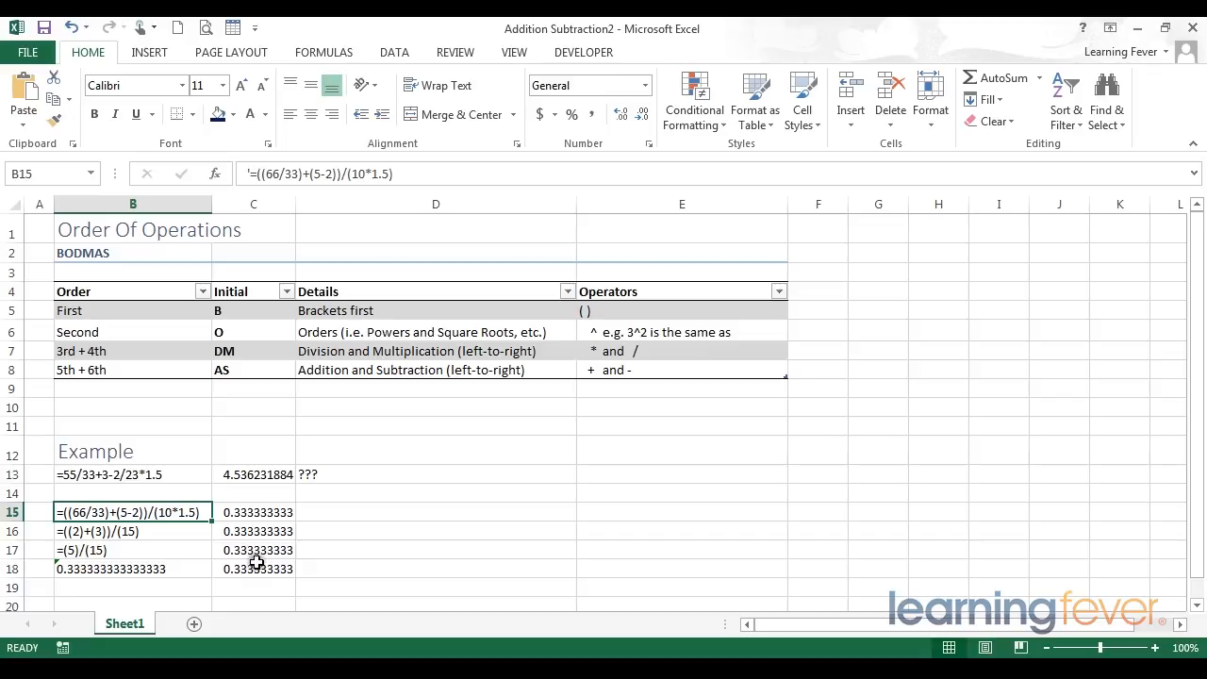
pyautogui.moveTo(129, 513); pyautogui.dragTo(126, 568)
pyautogui.click(259, 513)
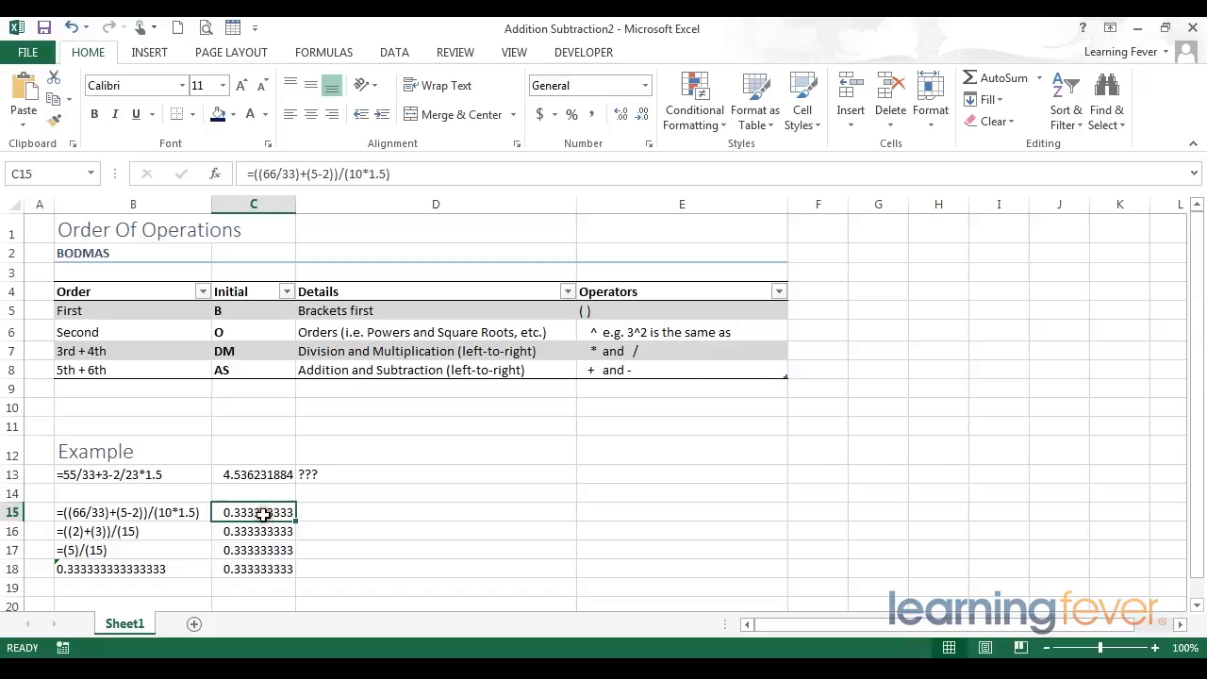
pyautogui.click(416, 174)
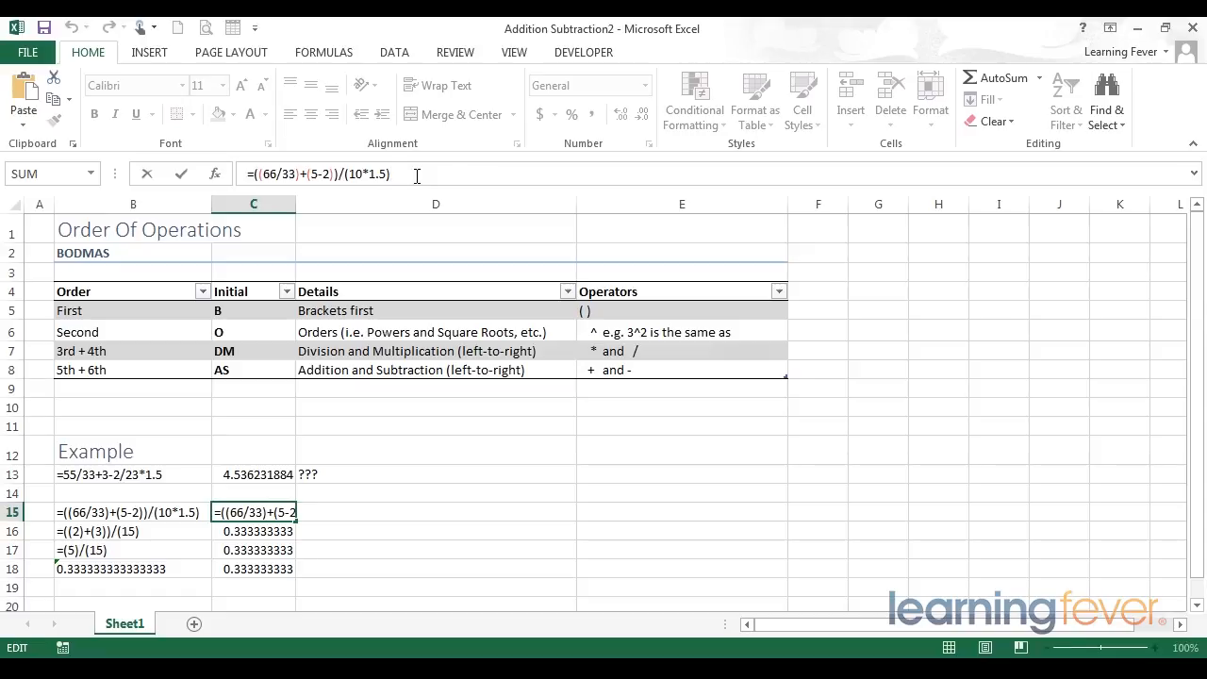
pyautogui.press('Return')
pyautogui.click(416, 174)
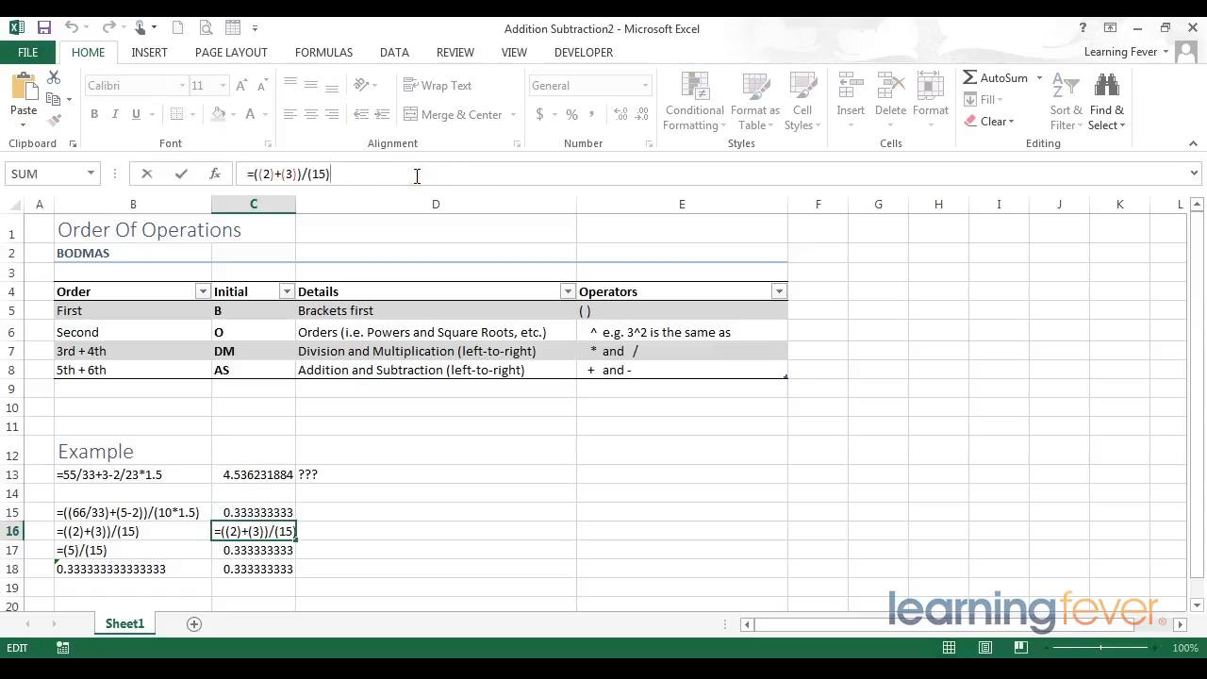
pyautogui.press('Return')
pyautogui.click(416, 174)
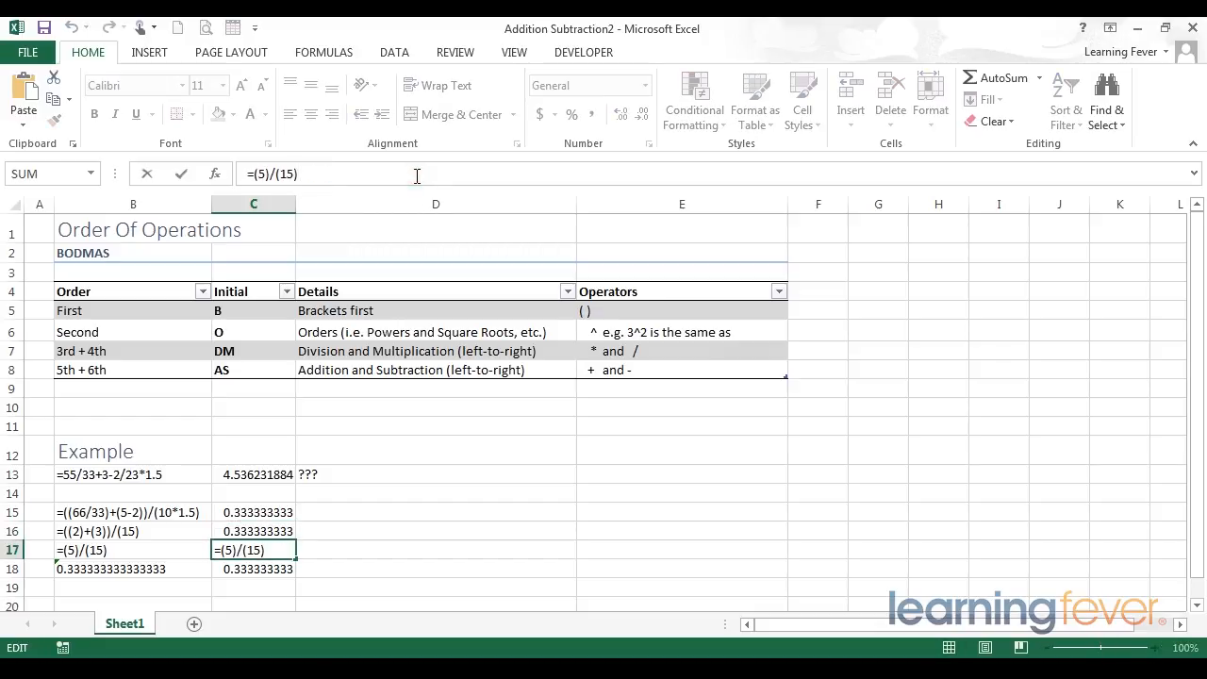
pyautogui.press('Return')
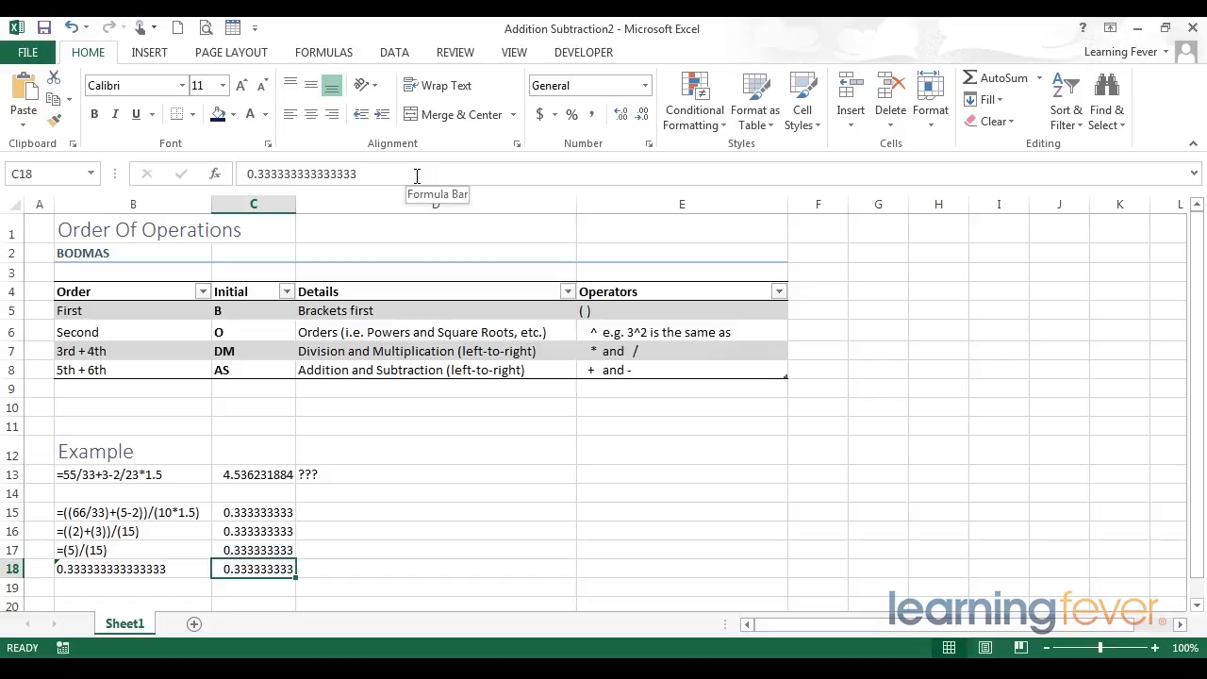
pyautogui.press('Down')
pyautogui.press('Down')
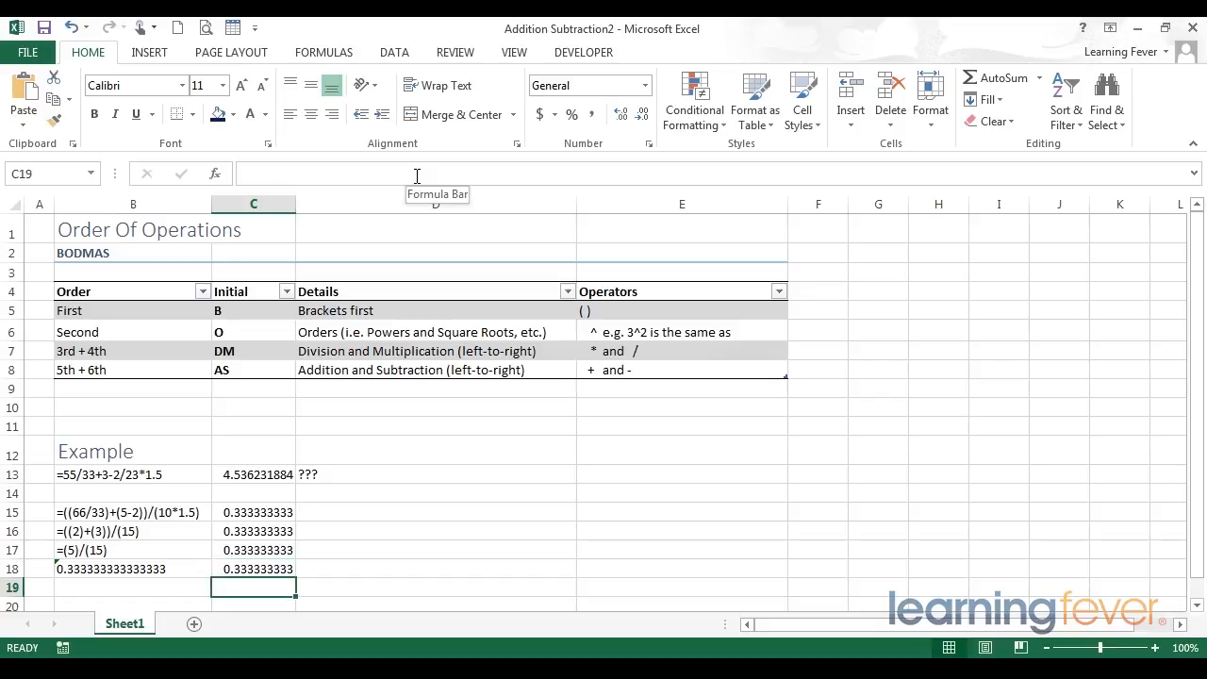
pyautogui.press('Left')
pyautogui.press('Up')
pyautogui.press('Up')
pyautogui.press('Up')
pyautogui.press('Up')
pyautogui.press('Up')
pyautogui.press('Up')
pyautogui.press('Up')
pyautogui.press('Up')
pyautogui.press('Up')
pyautogui.press('Up')
pyautogui.press('Up')
pyautogui.press('Up')
pyautogui.press('Up')
pyautogui.press('Up')
pyautogui.press('Up')
pyautogui.press('Up')
pyautogui.press('Up')
pyautogui.press('Up')
pyautogui.press('Up')
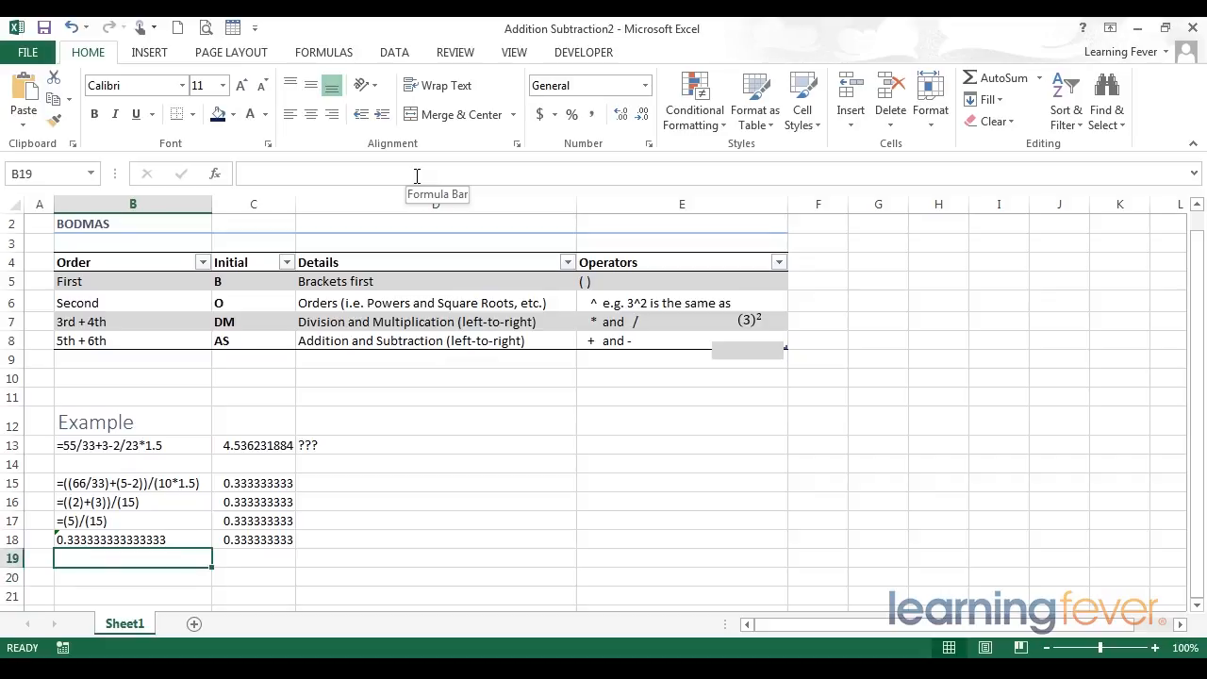